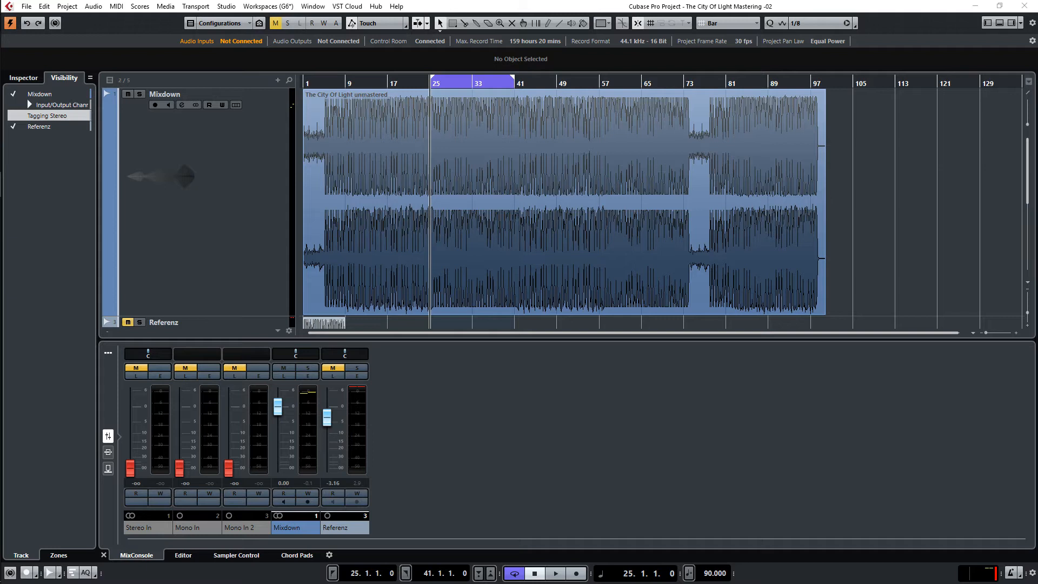
Lower the Mixdown channel's fader to about -10.1 dB in the full MixConsole and start playback
key(F3)
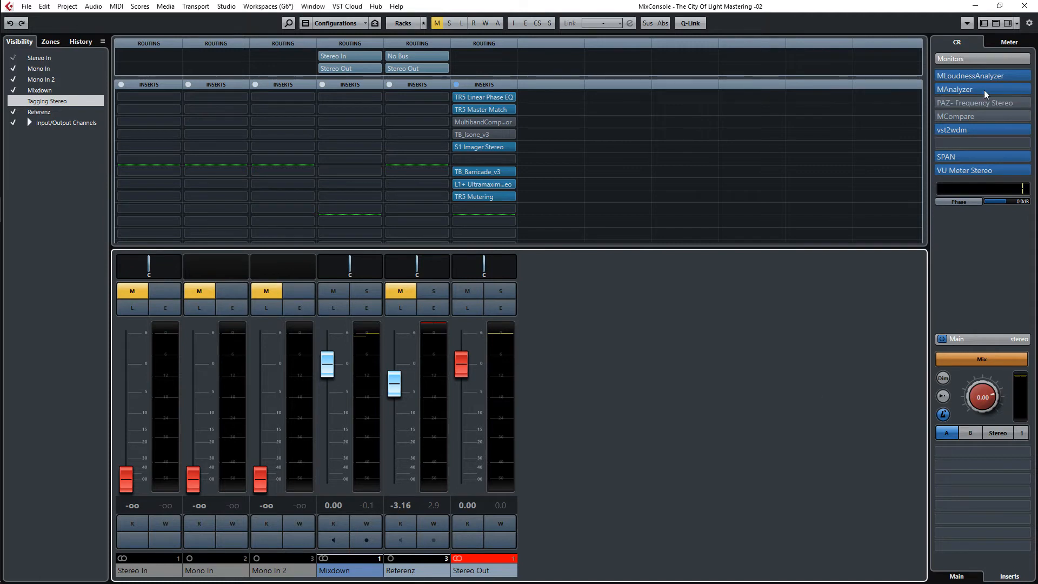
mouse_move(961, 171)
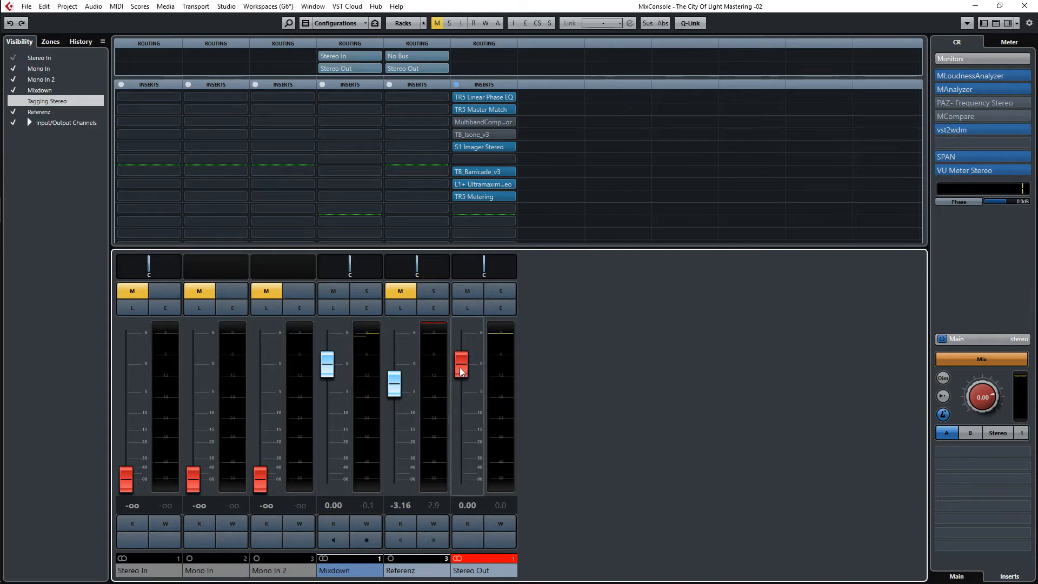
drag(328, 376, 330, 421)
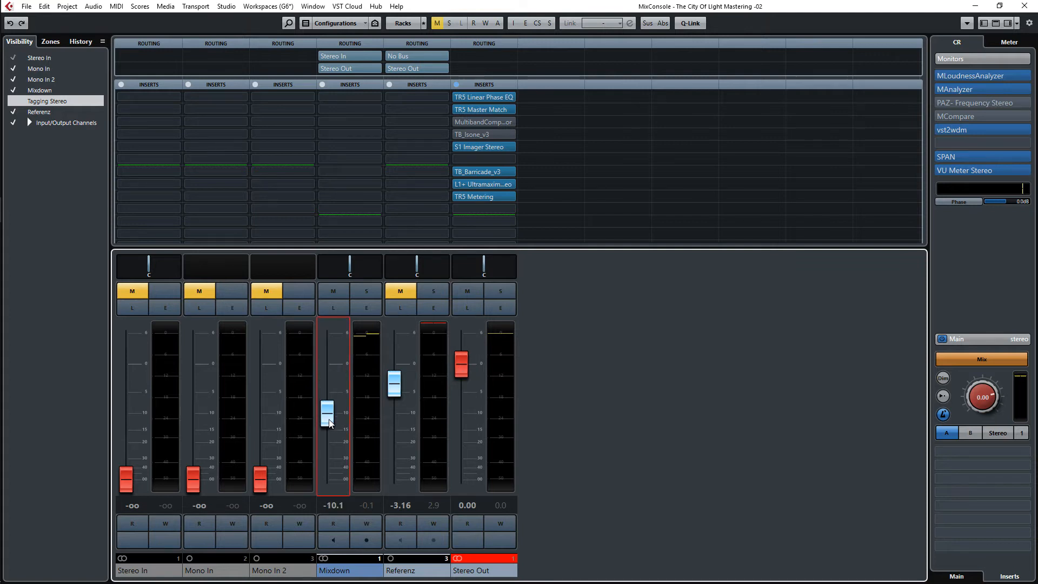
key(space)
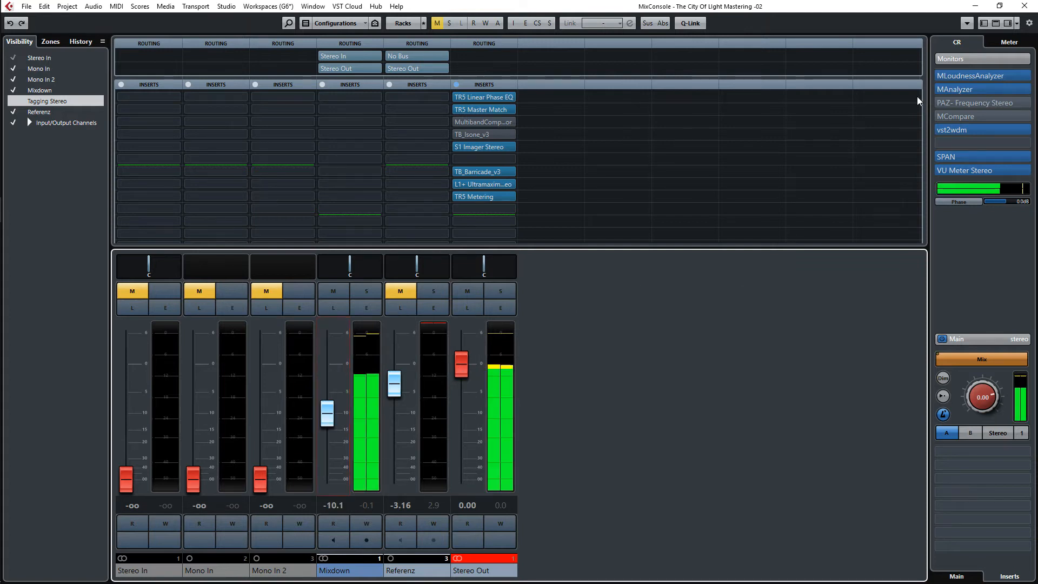
Examine the playing mix's loudness in MLoudnessAnalyzer and its frequency spectrum in MAnalyzer, both among the Control Room monitor inserts
click(958, 77)
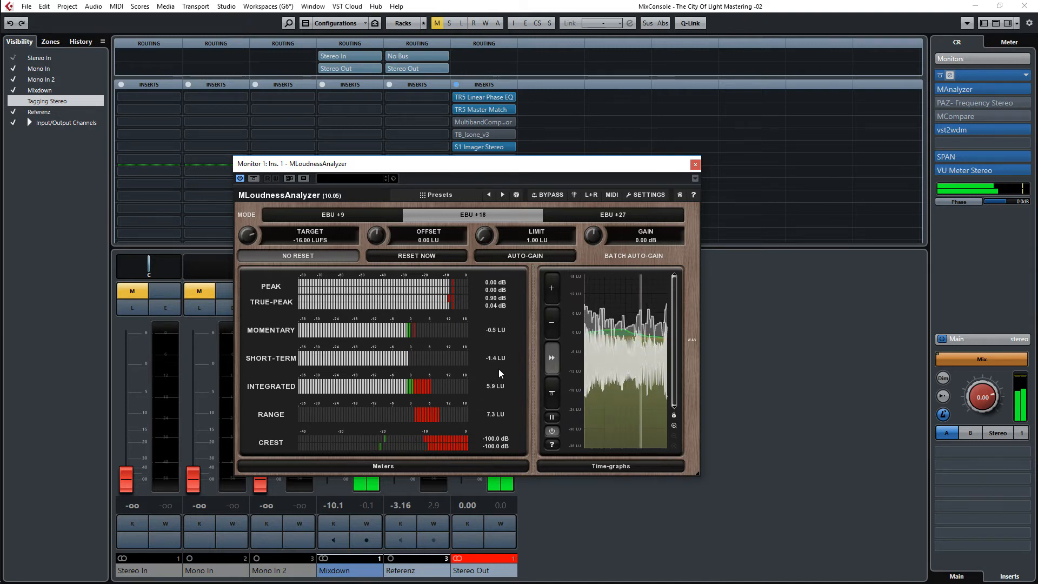
click(693, 165)
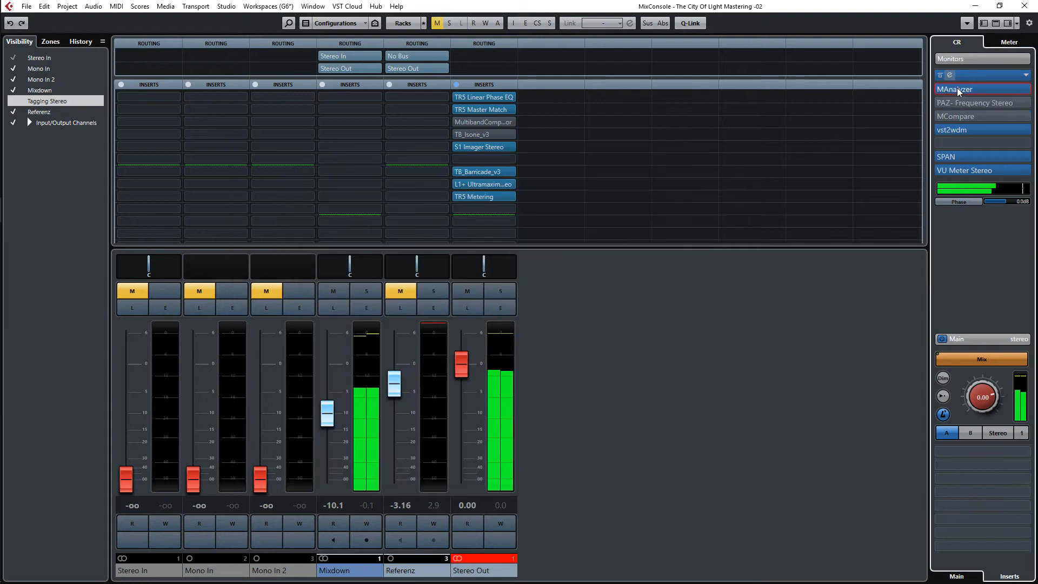
click(956, 88)
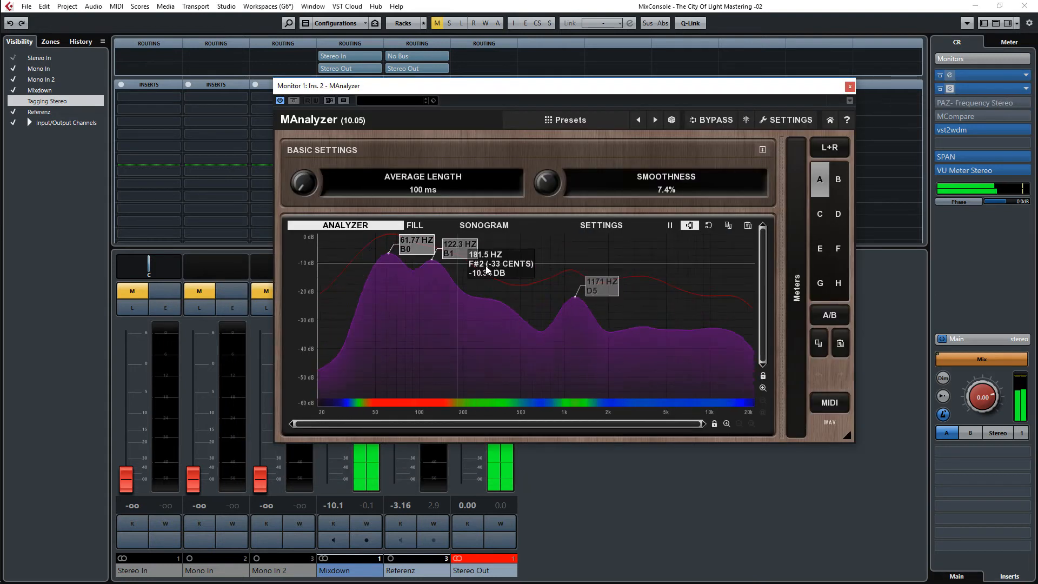
click(849, 86)
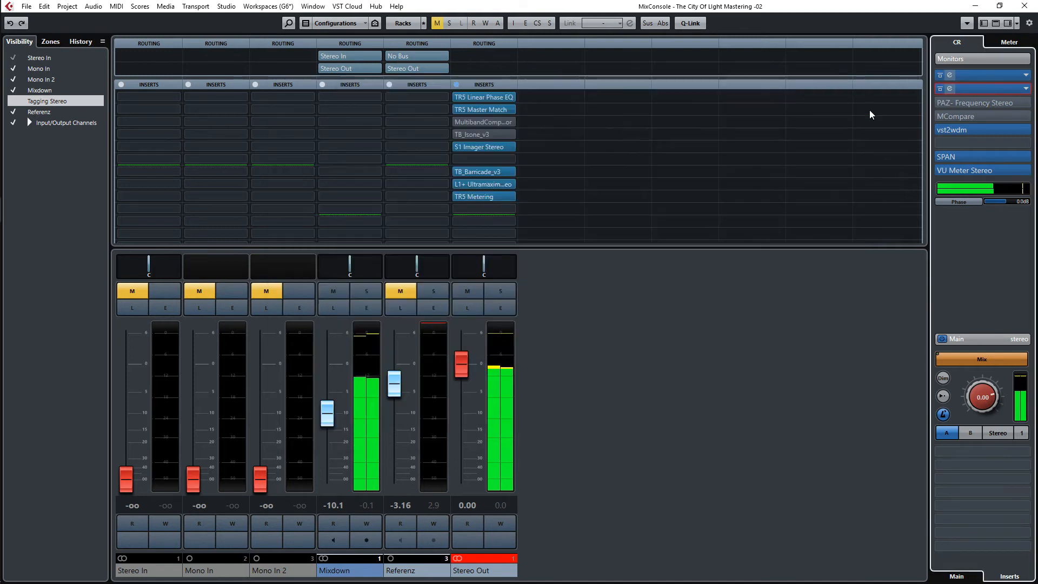
Check the playing mix's spectrum in the SPAN and PAZ Frequency monitor inserts, closing each plug-in after viewing
click(950, 155)
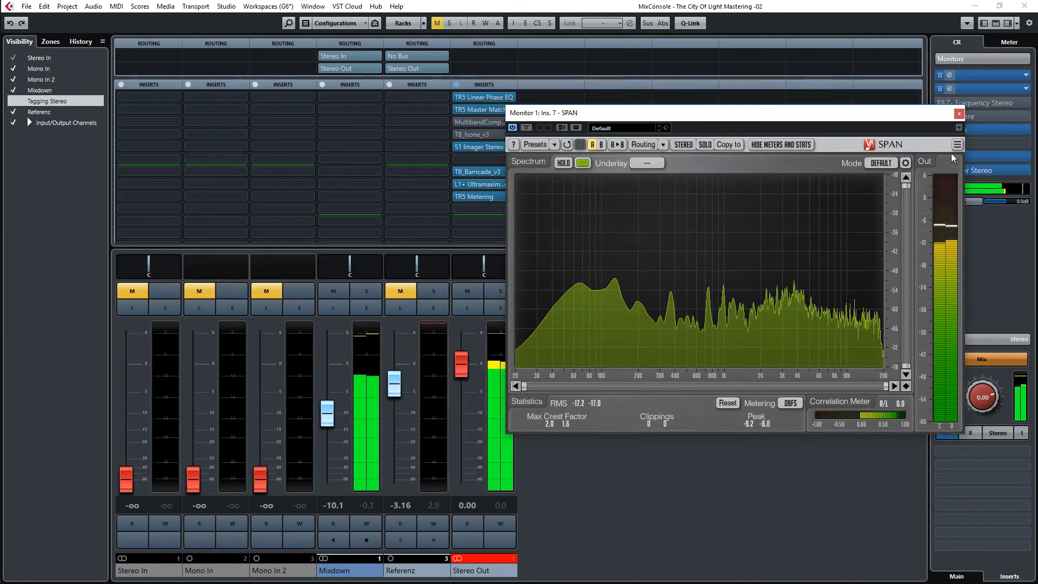
drag(871, 121, 721, 132)
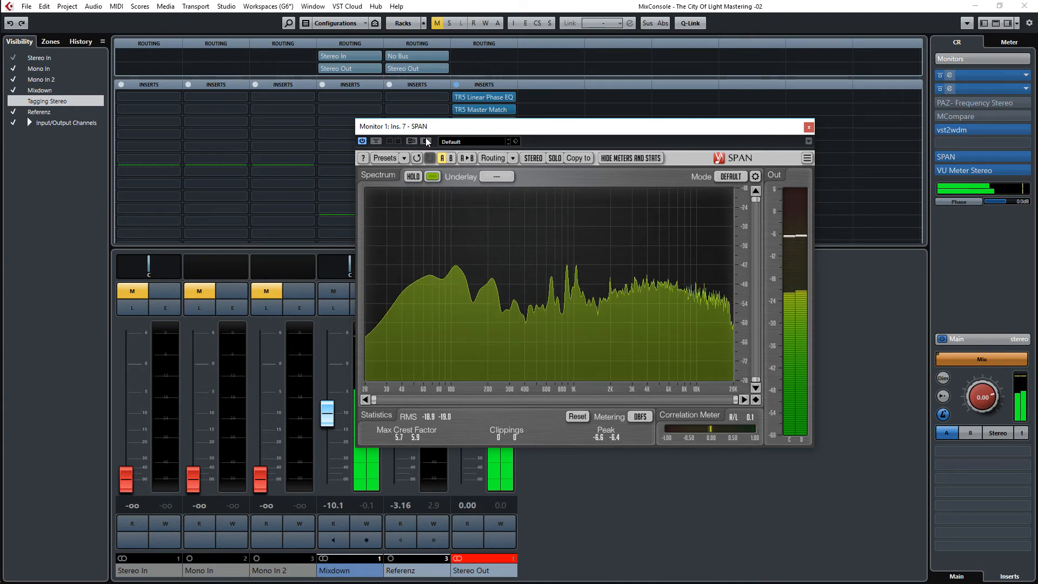
click(807, 127)
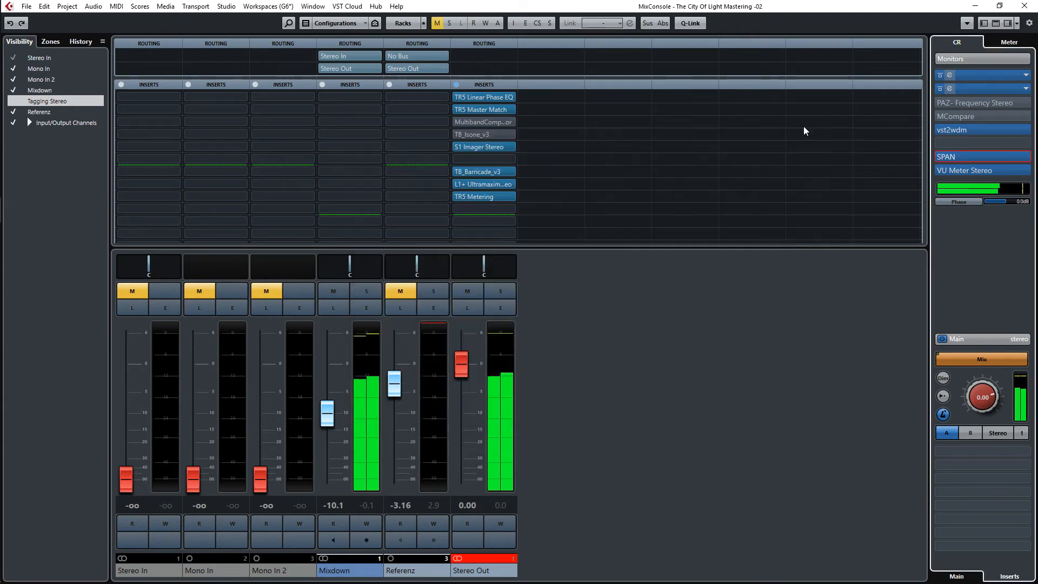
click(959, 103)
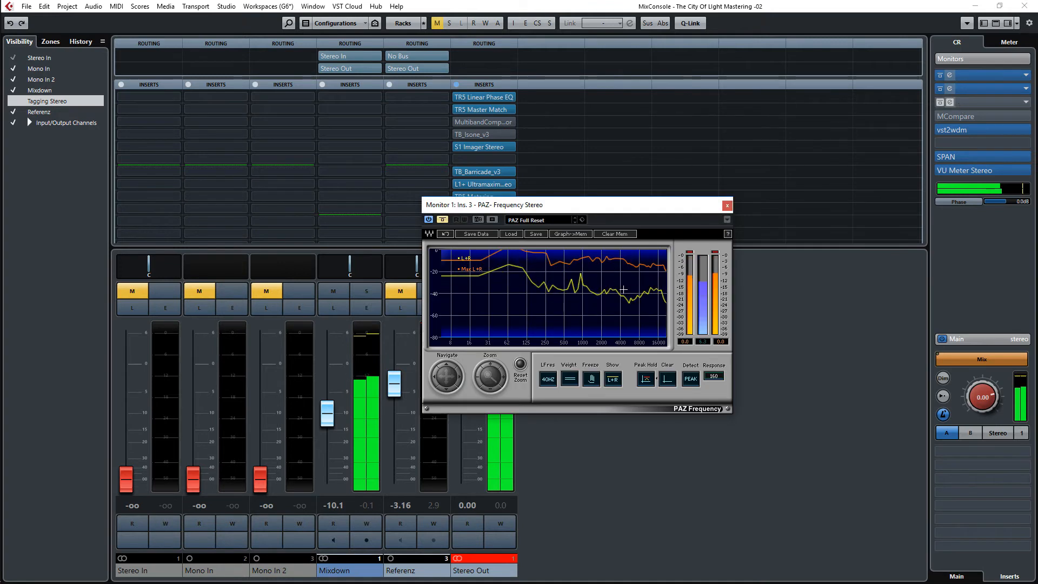
click(726, 206)
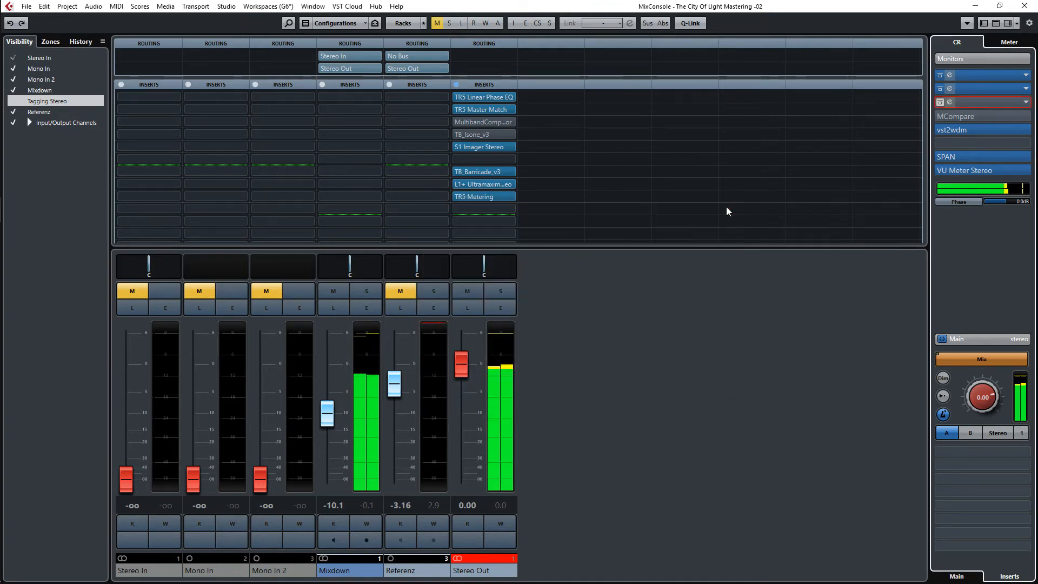
View the MCompare reference tool and the VU Meter Stereo monitor insert, and stop playback
double_click(951, 116)
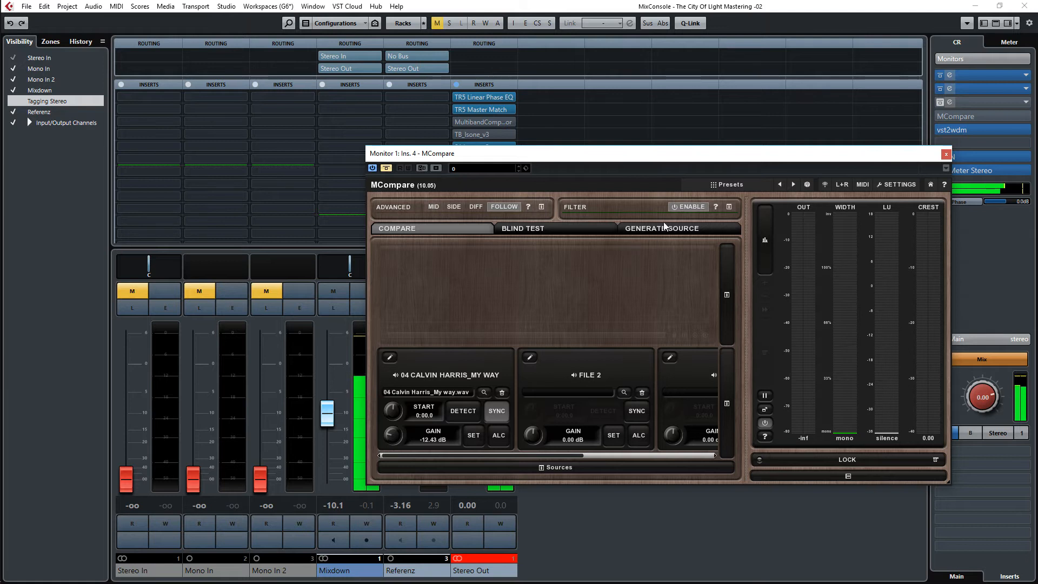
click(945, 155)
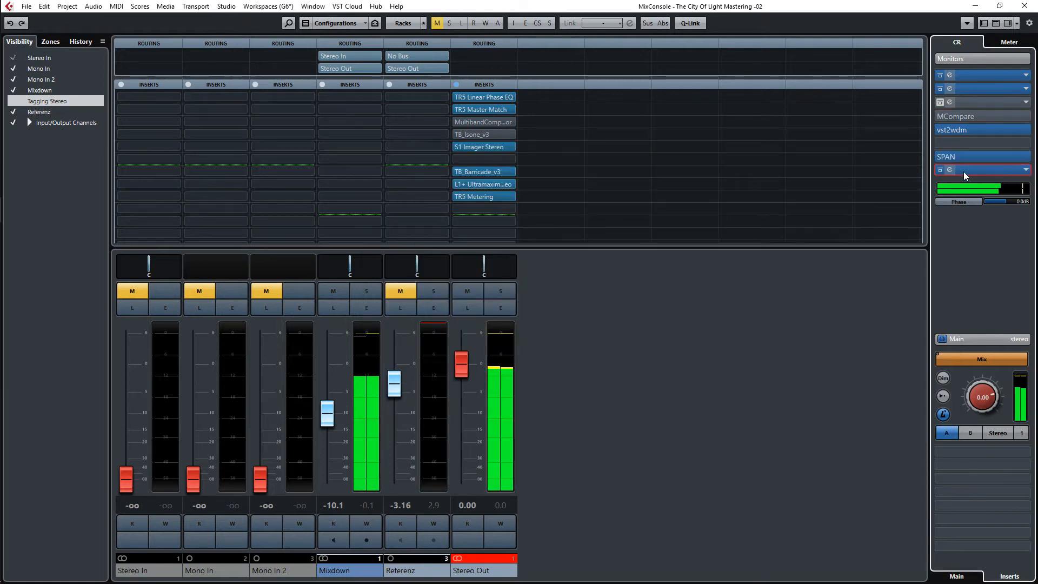
double_click(963, 171)
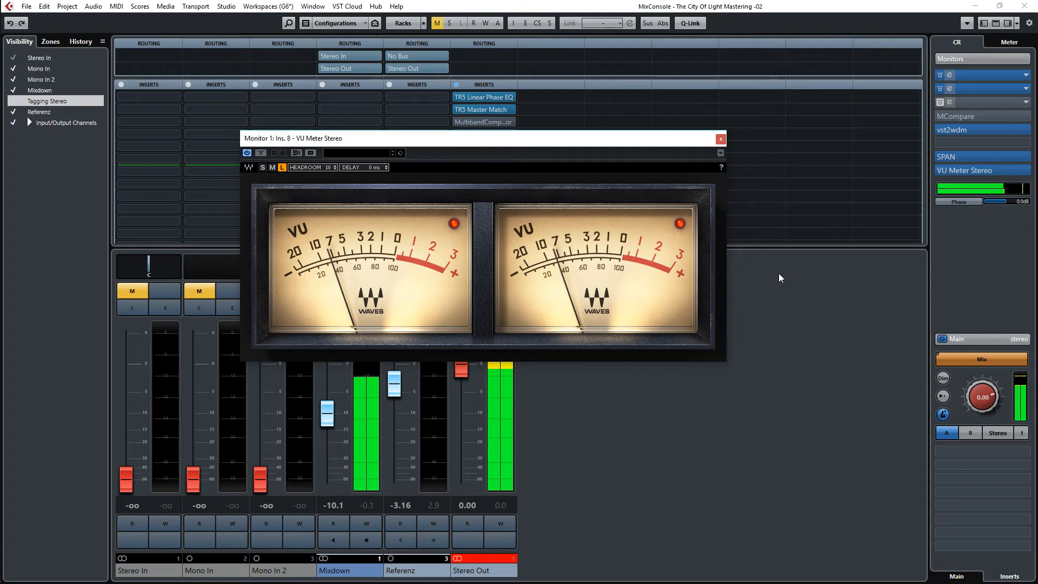
click(720, 140)
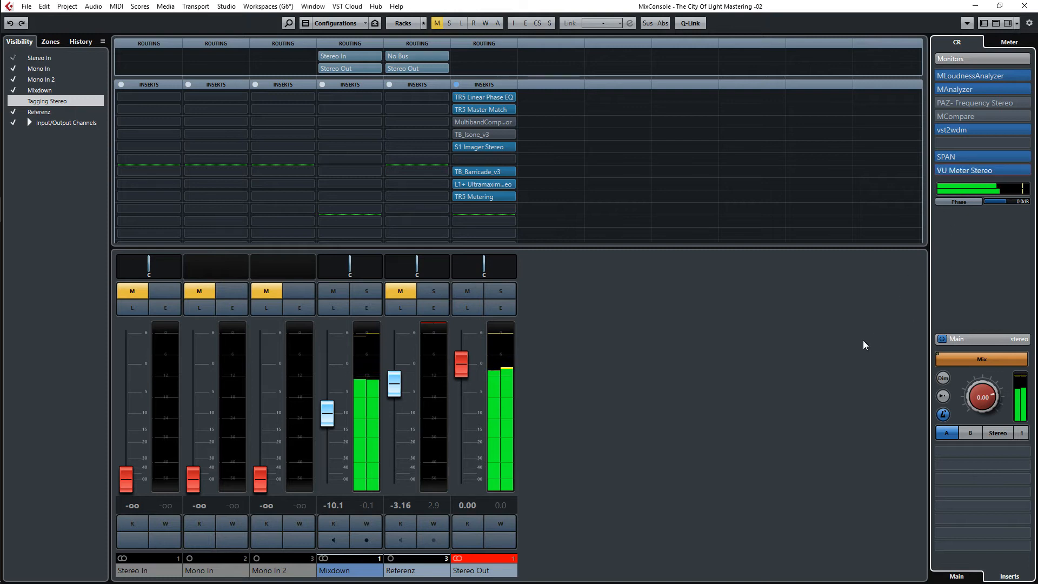
key(space)
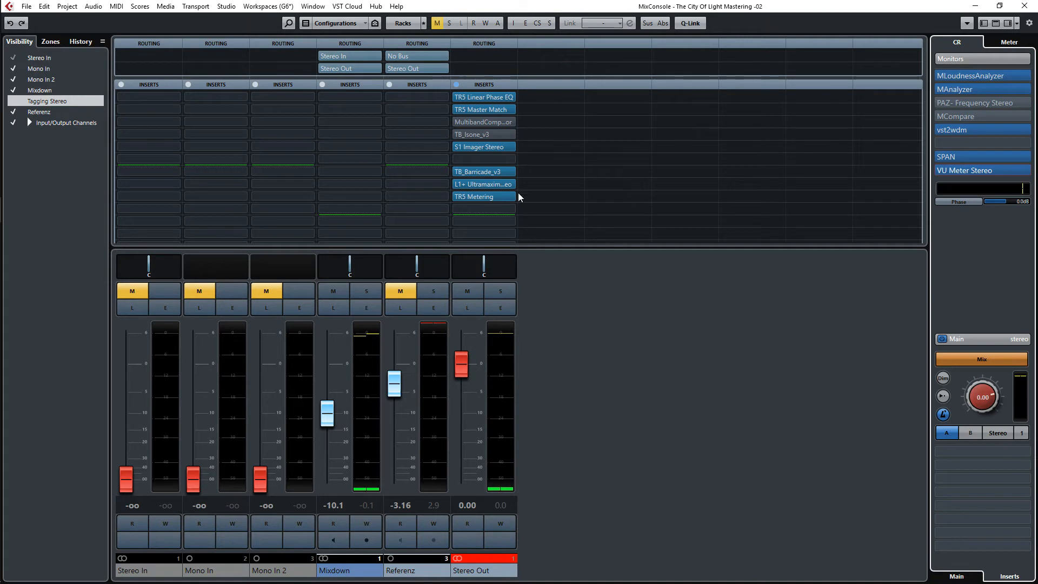
Set the band 1 low-cut frequency to 86 Hz in the Stereo Out's TR5 Linear Phase EQ
mouse_move(485, 128)
click(478, 96)
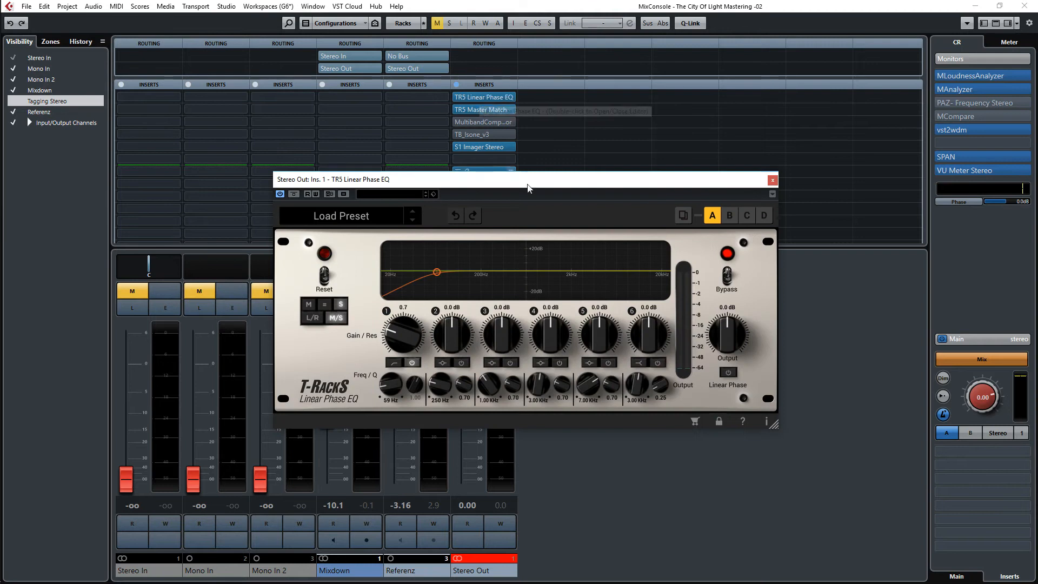
drag(550, 186, 667, 229)
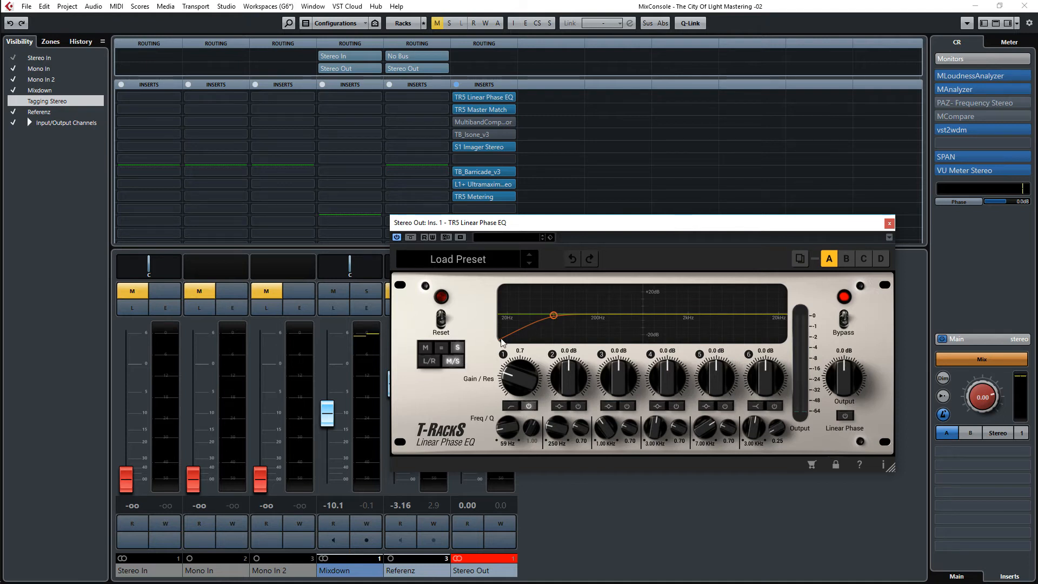
key(space)
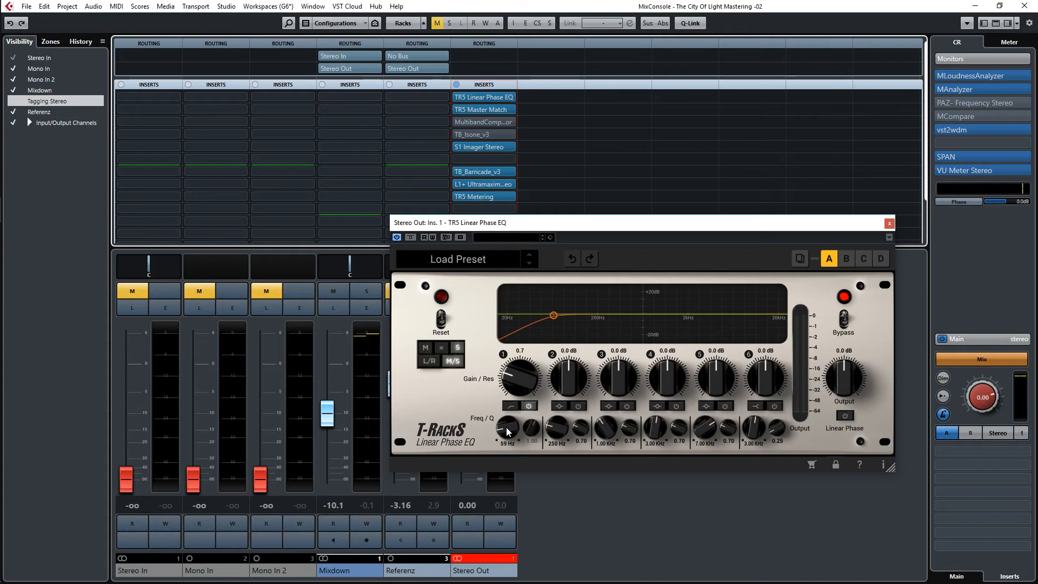
drag(508, 429, 507, 426)
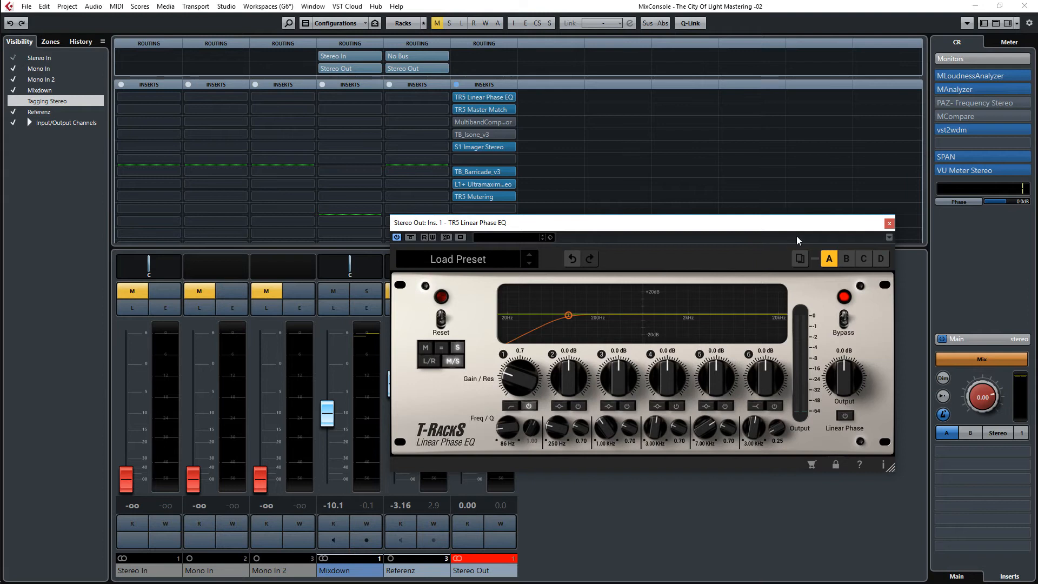
click(889, 223)
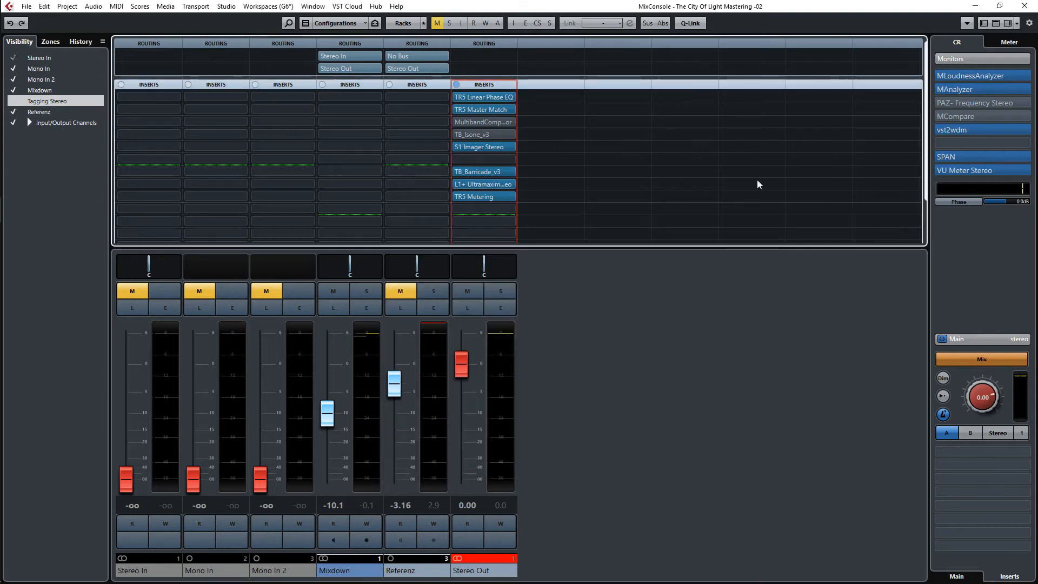
Review the settings of the TR5 Master Match and MultibandCompressor inserts on the Stereo Out channel
double_click(470, 109)
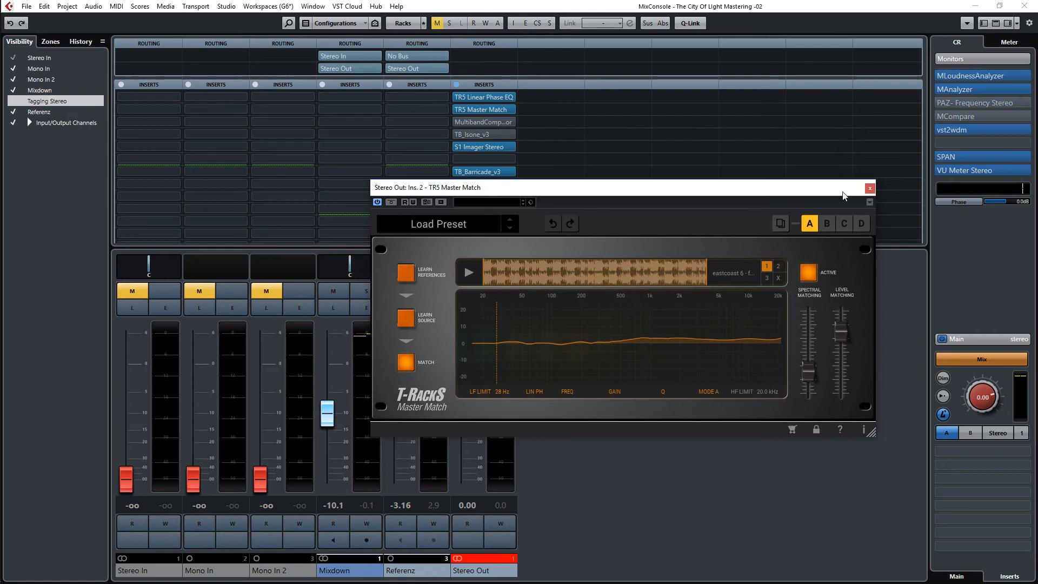
drag(842, 194, 841, 224)
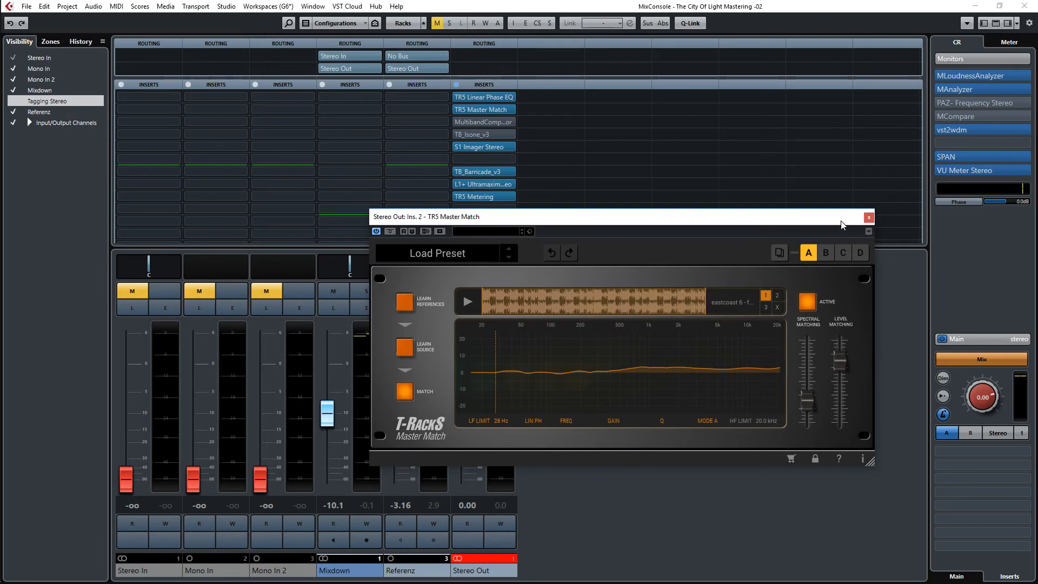
click(868, 218)
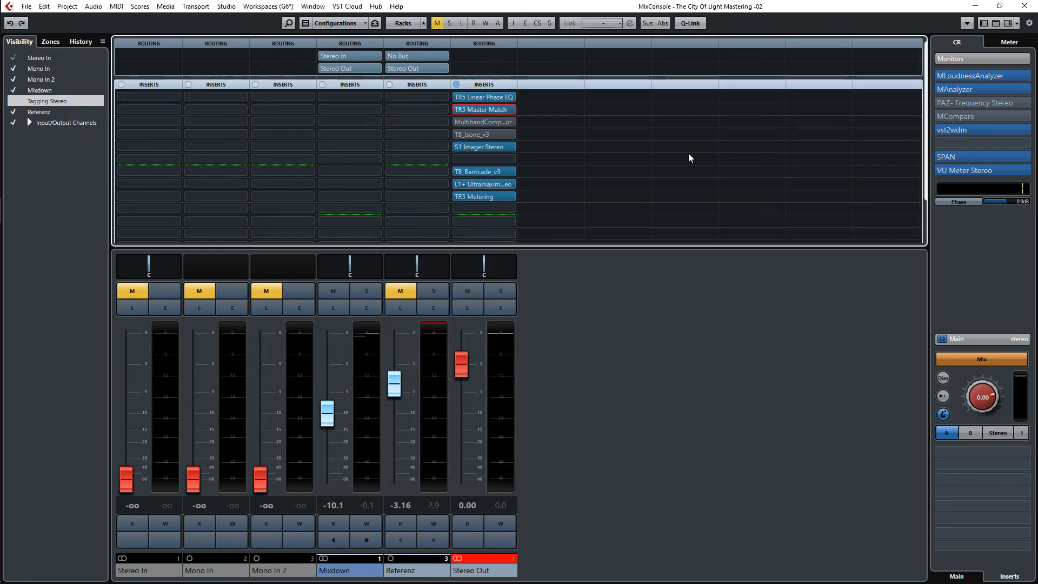
click(482, 122)
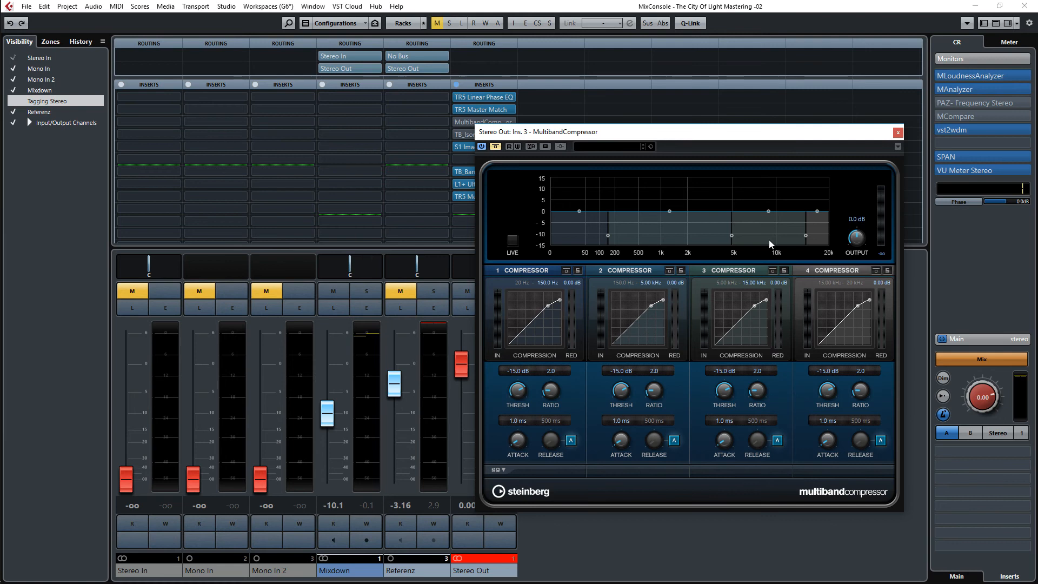
click(897, 132)
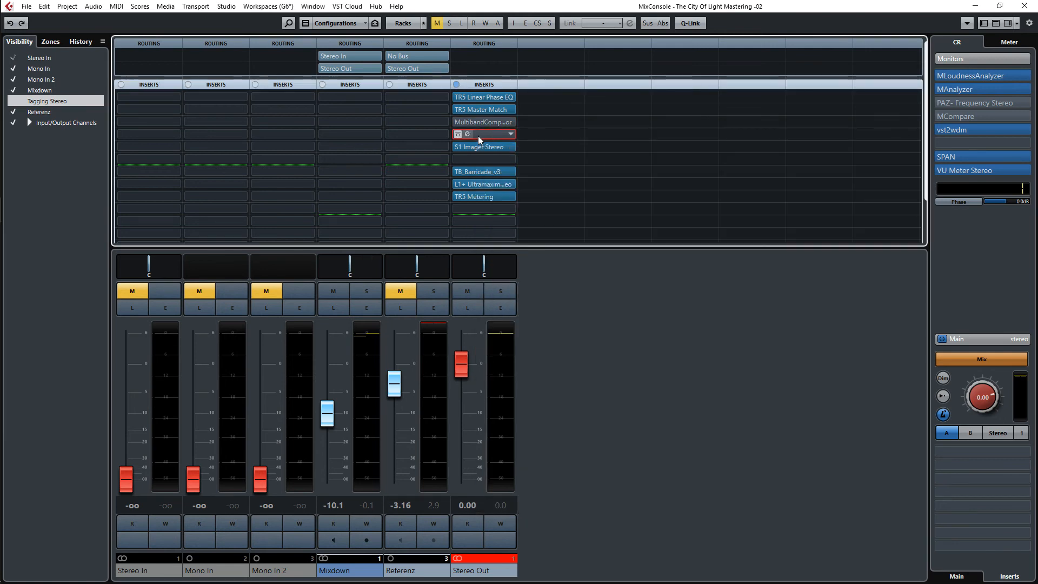
Inspect the TB_Isone_v3 speaker simulation and the S1 Imager Stereo width settings on the Stereo Out channel
click(478, 135)
drag(565, 165, 700, 200)
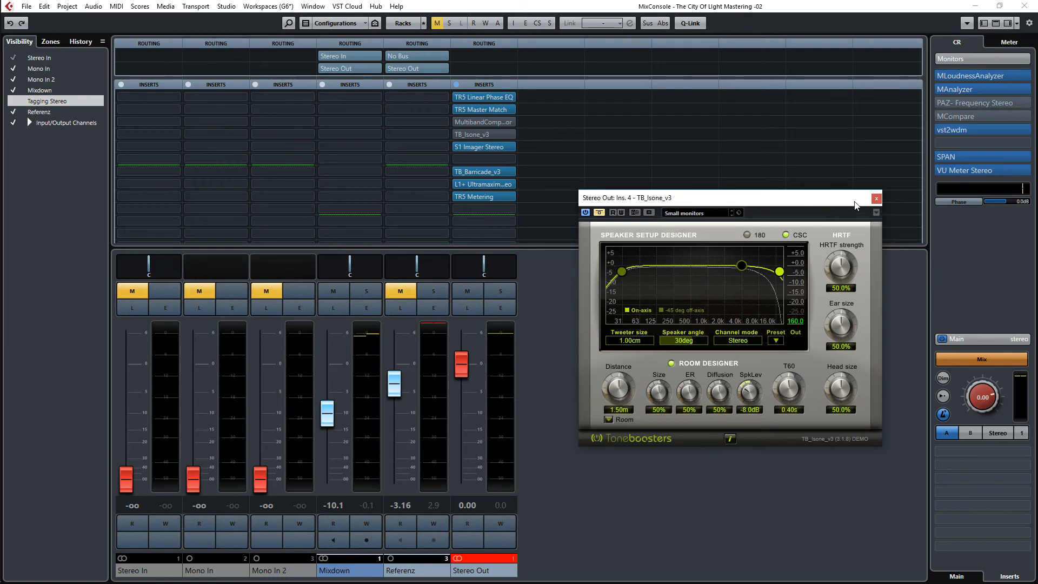
click(876, 199)
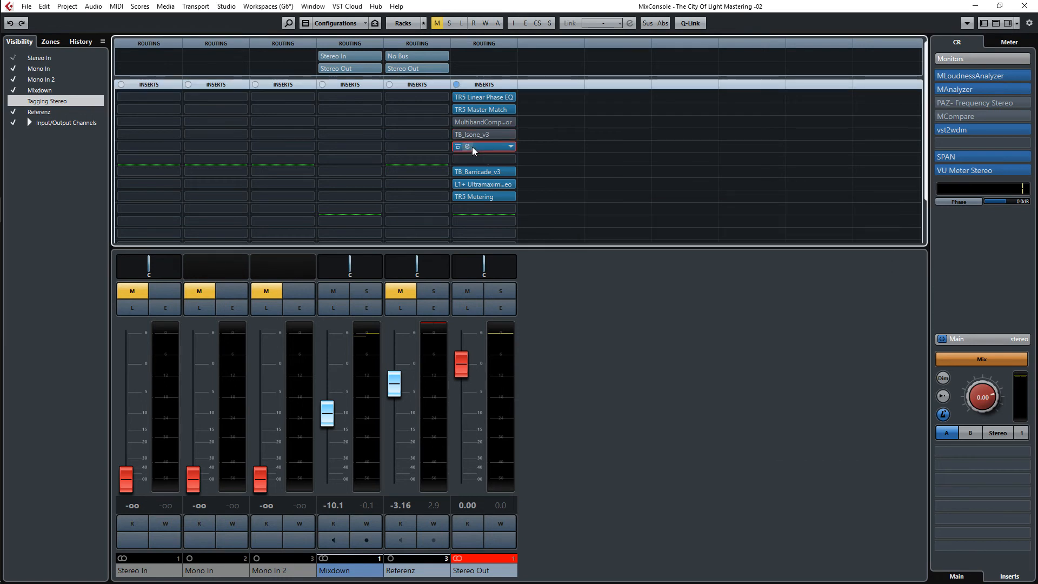
click(471, 147)
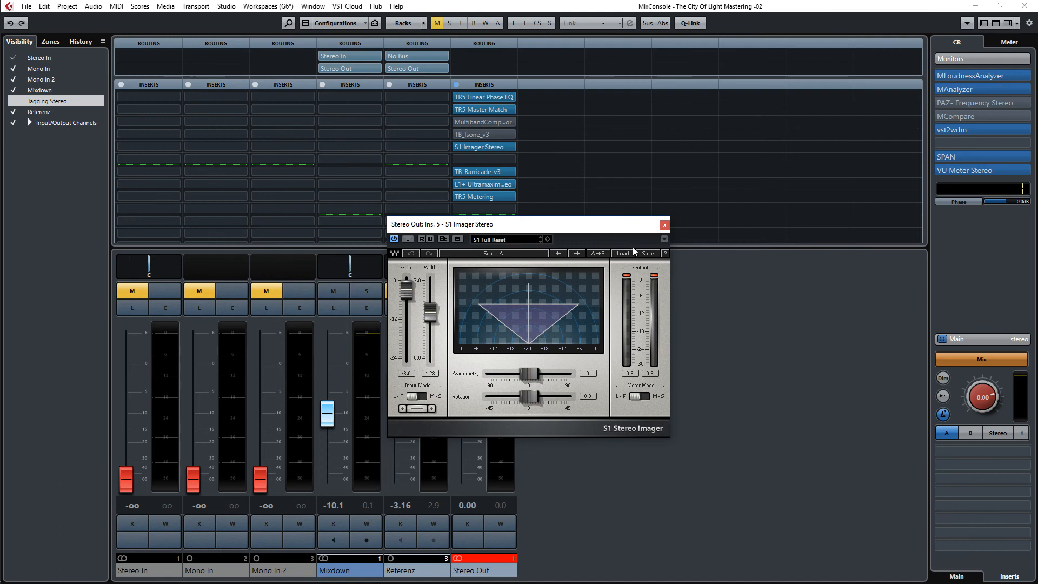
click(663, 225)
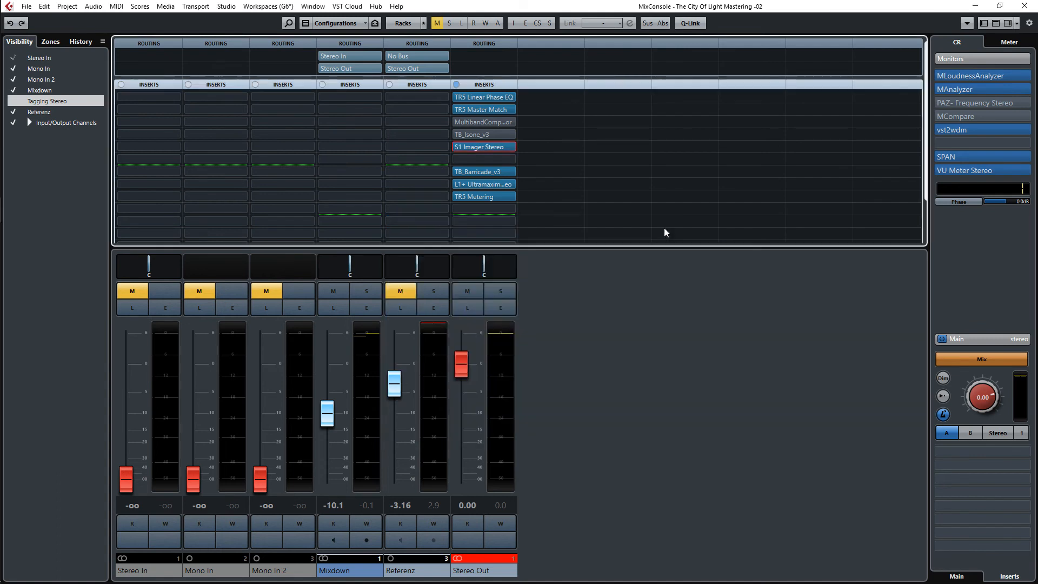
Review the TB_Barricade_v3 limiter settings on the Stereo Out channel and close the plug-in
click(482, 174)
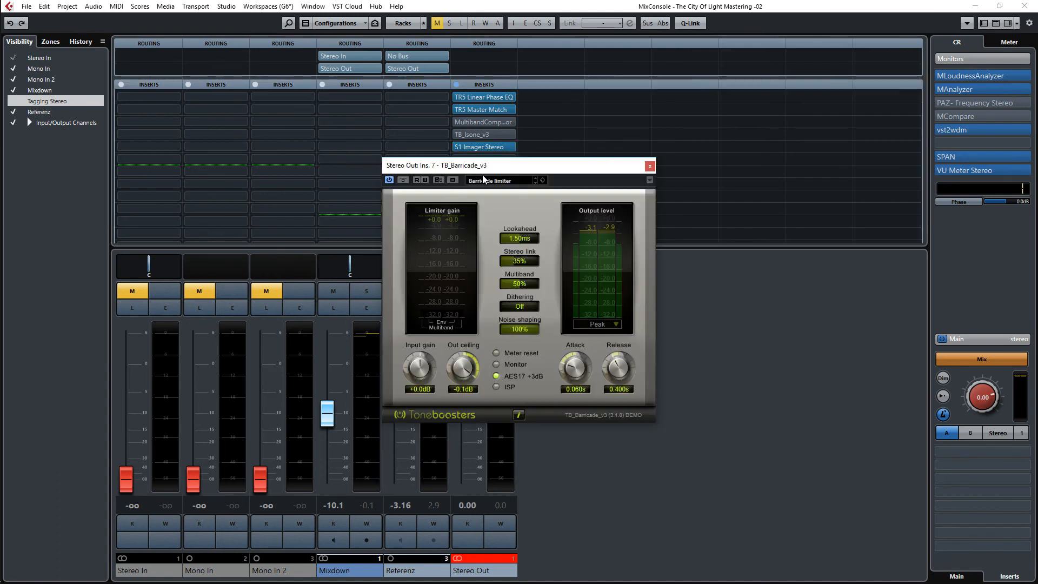
drag(553, 171, 727, 190)
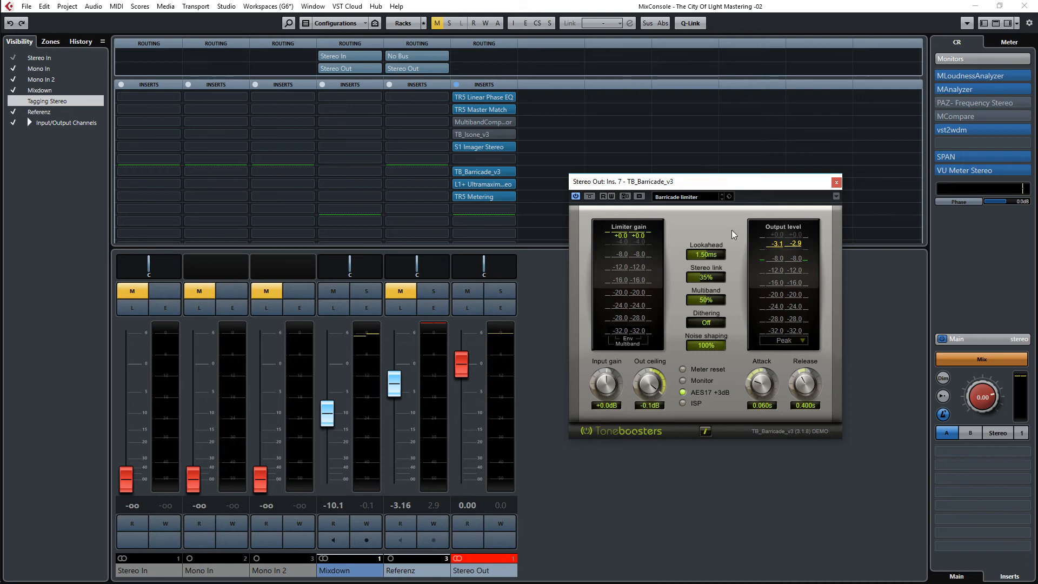
click(834, 184)
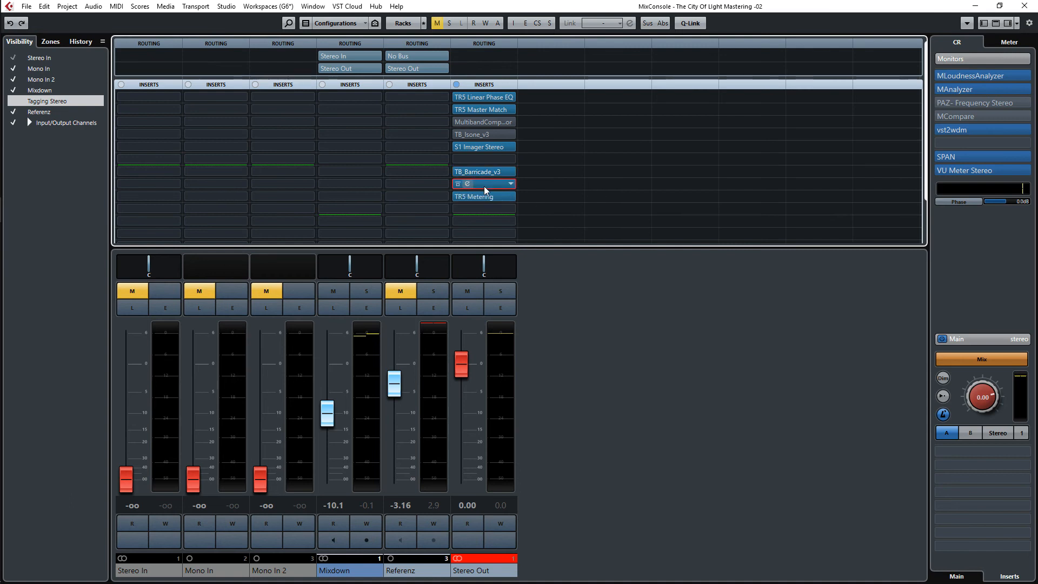
Review the L1+ Ultramaximizer limiter and TR5 Metering inserts on the Stereo Out channel, closing each plug-in
click(484, 186)
drag(757, 208, 706, 246)
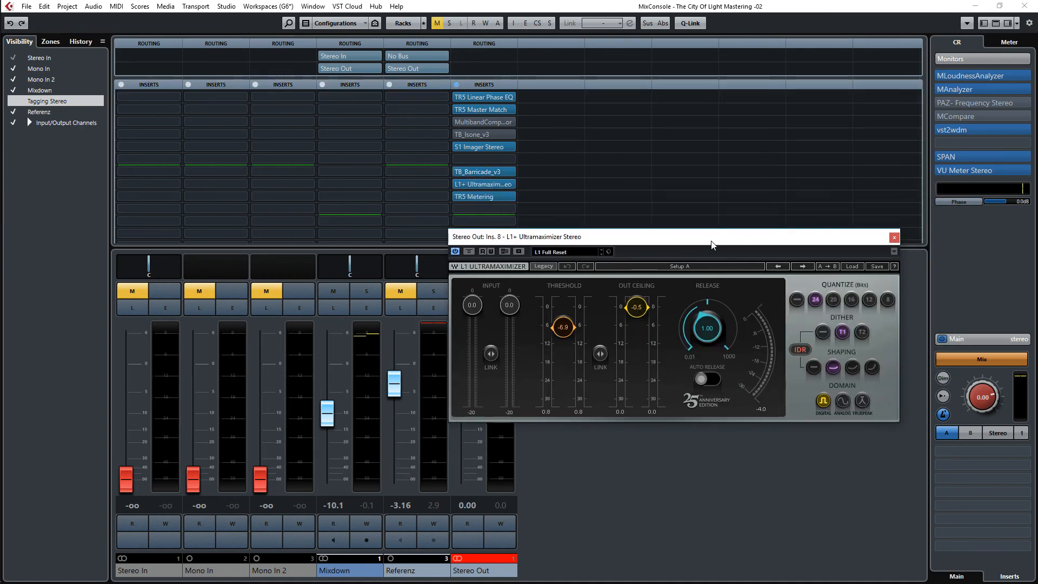
click(892, 237)
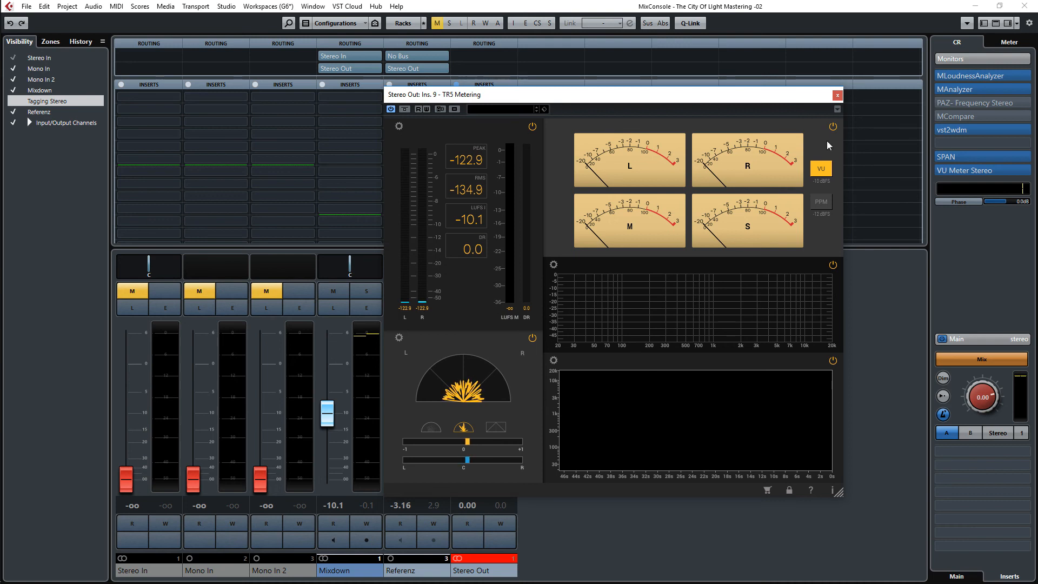
click(837, 95)
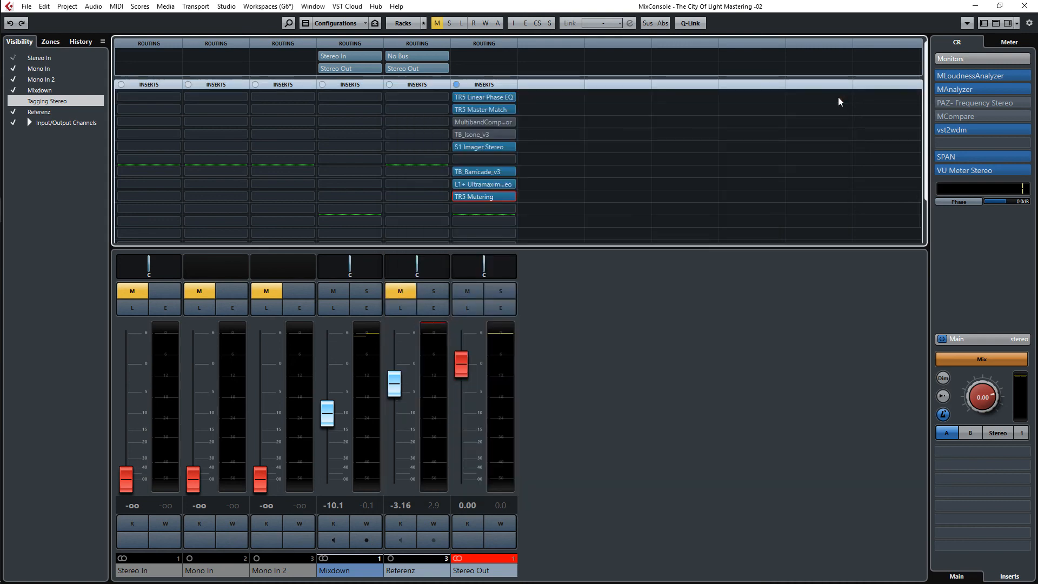
Start playback and set the Mixdown channel's fader level to 0.00 dB
key(space)
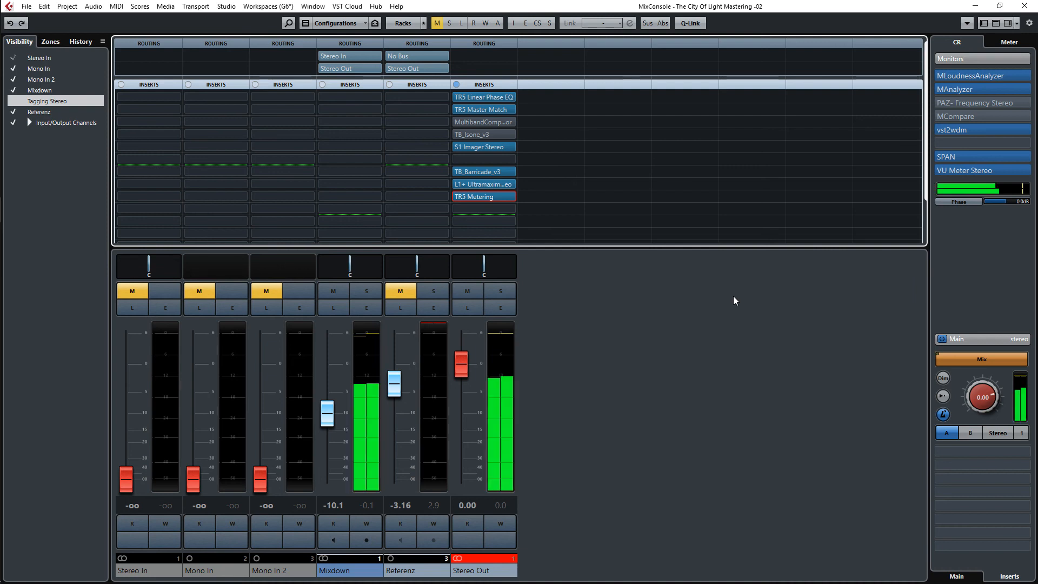
click(332, 511)
text(0)
key(Return)
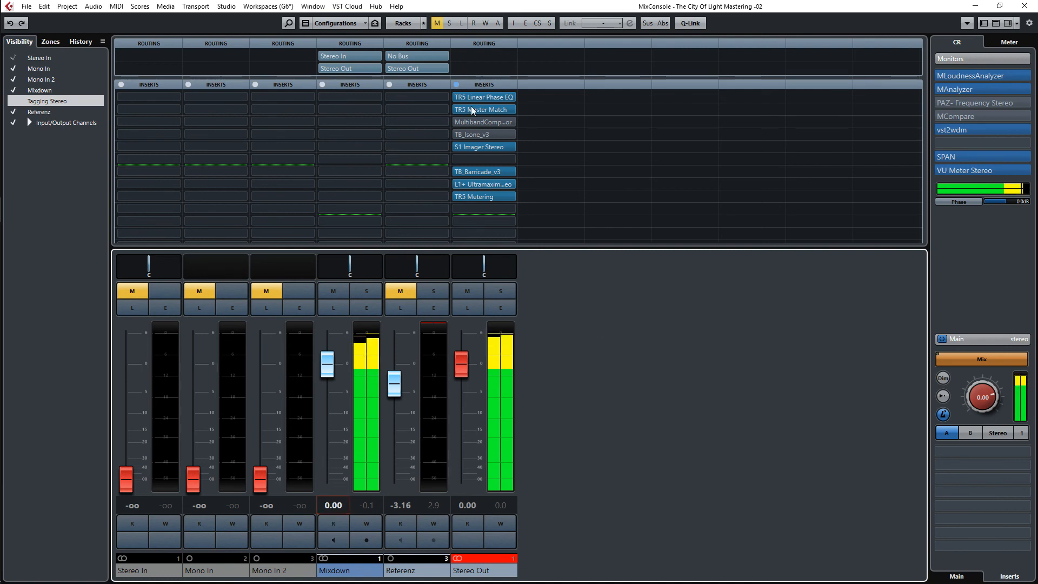
Compare the playing song with and without mastering by repeatedly bypassing and re-enabling all Stereo Out inserts, leaving them enabled
click(456, 85)
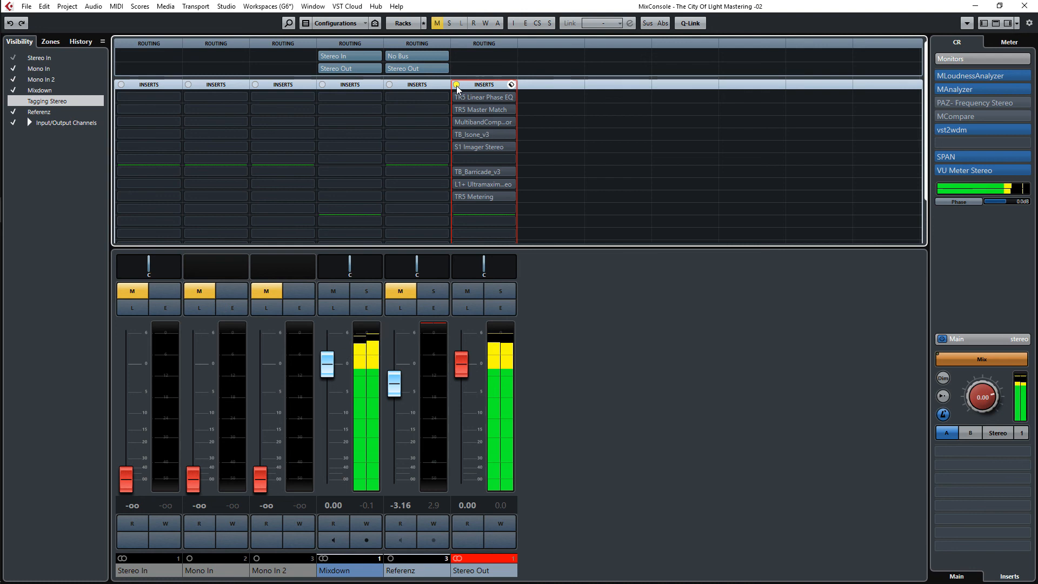
click(456, 84)
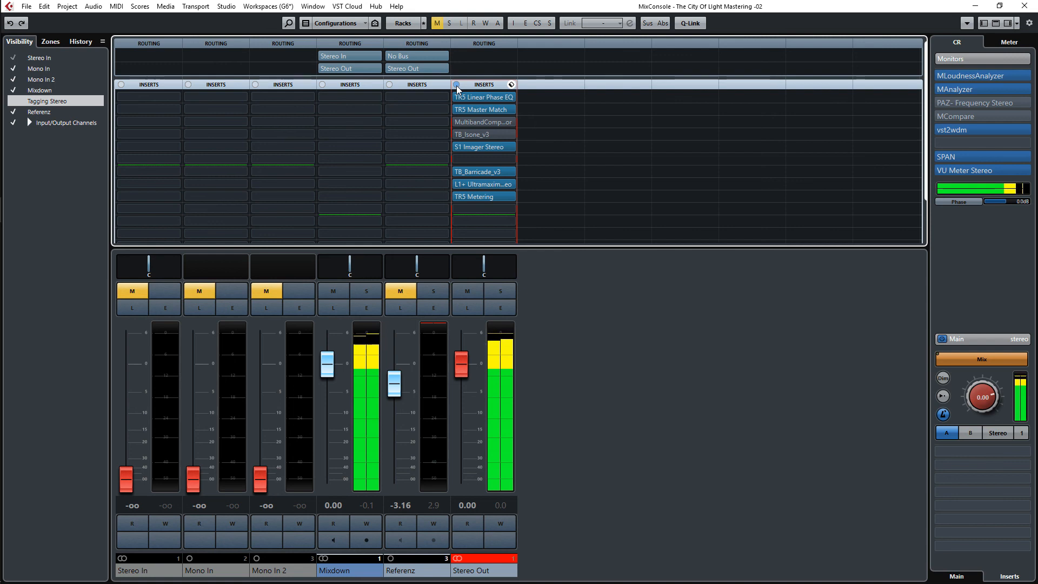
click(456, 84)
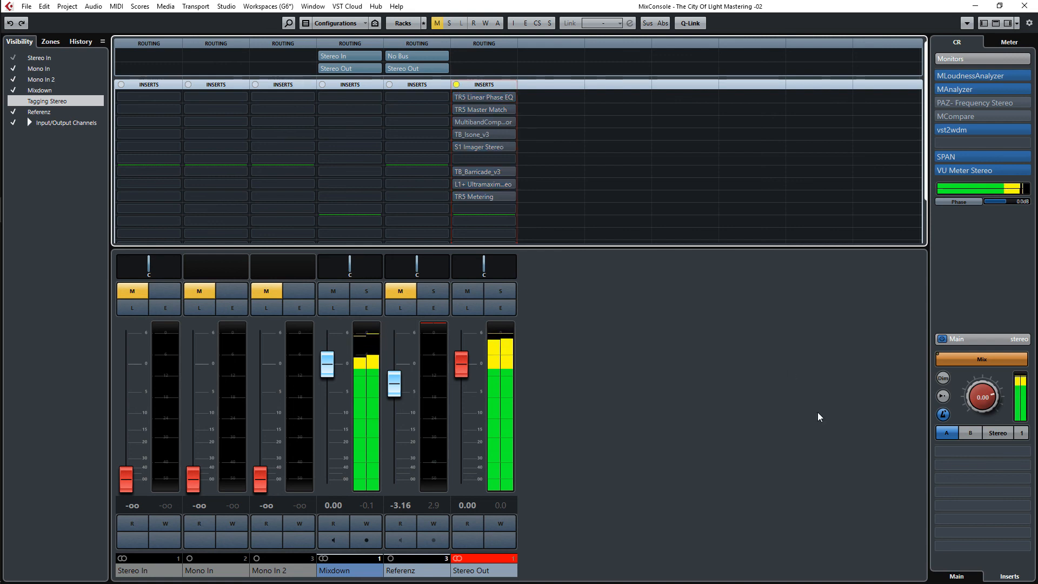
key(F3)
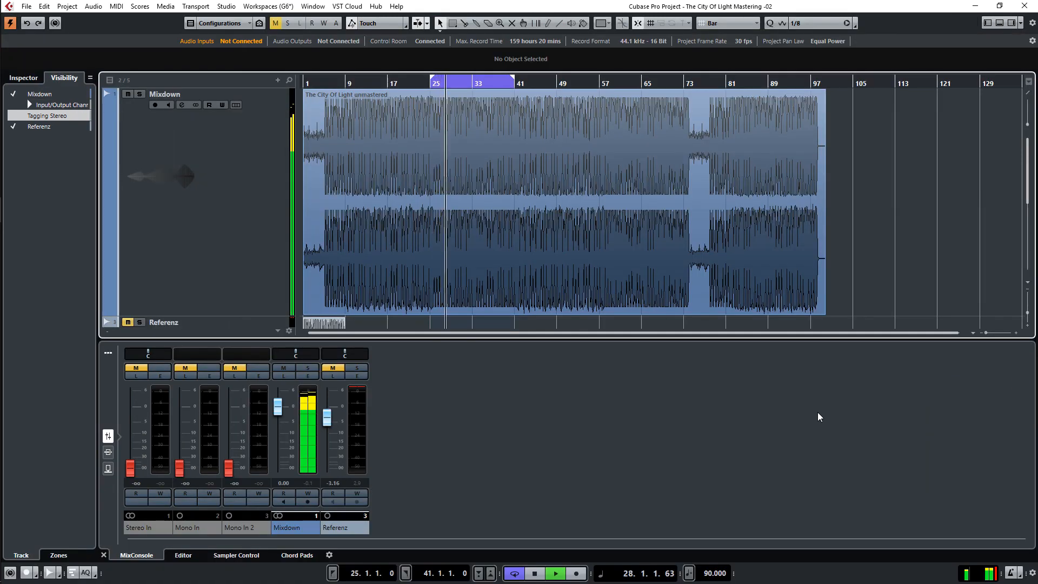
key(F3)
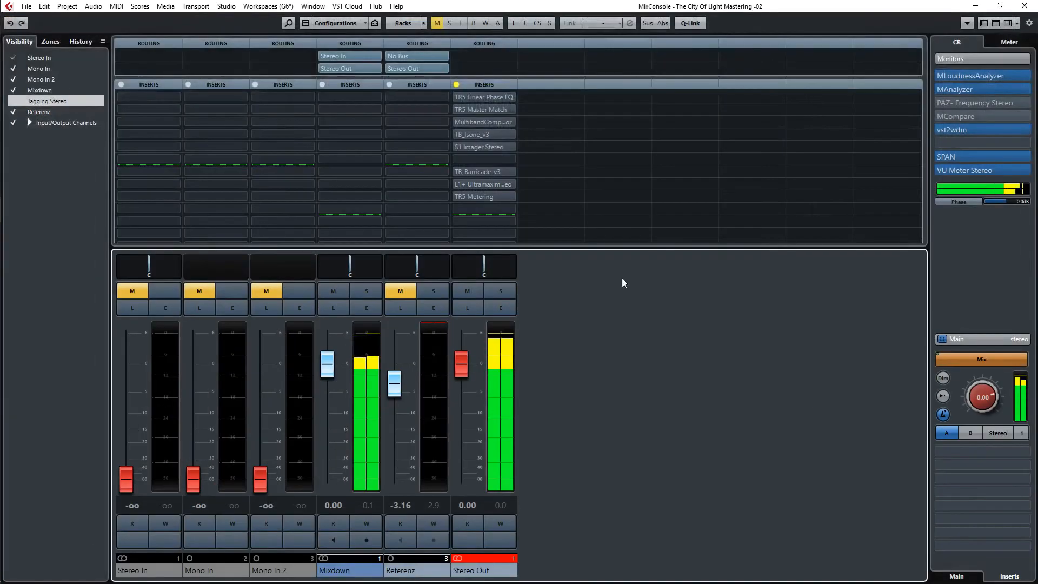
click(456, 84)
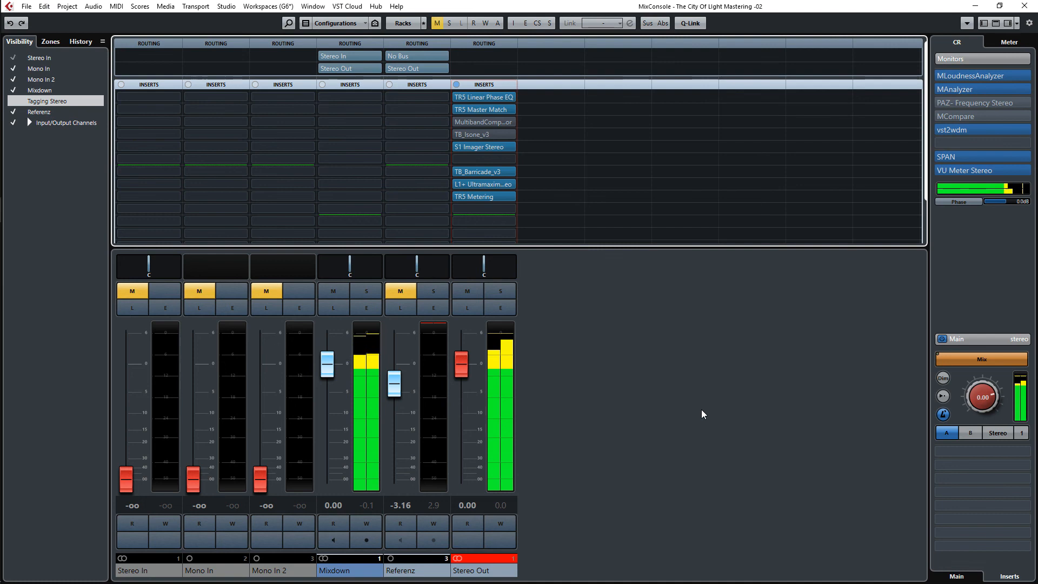
Check the playback position in the project window with the mastering chain active, return to the MixConsole and stop playback
key(F3)
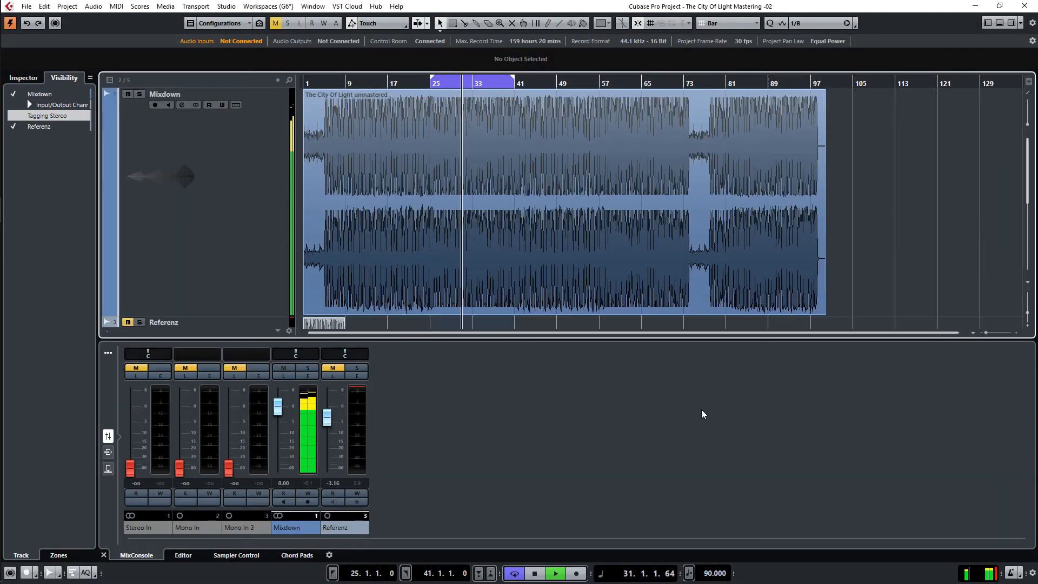
key(F3)
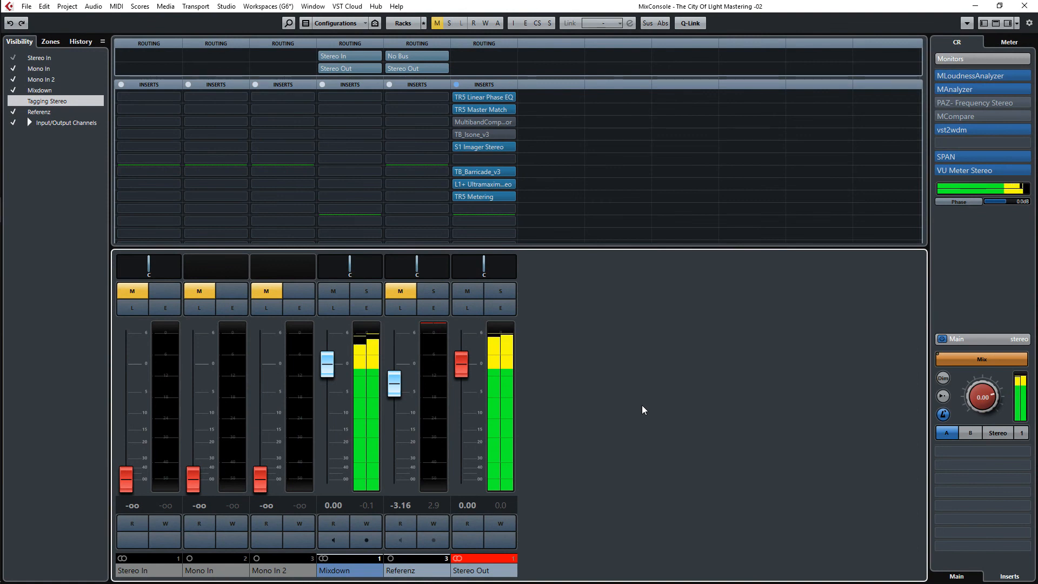
key(space)
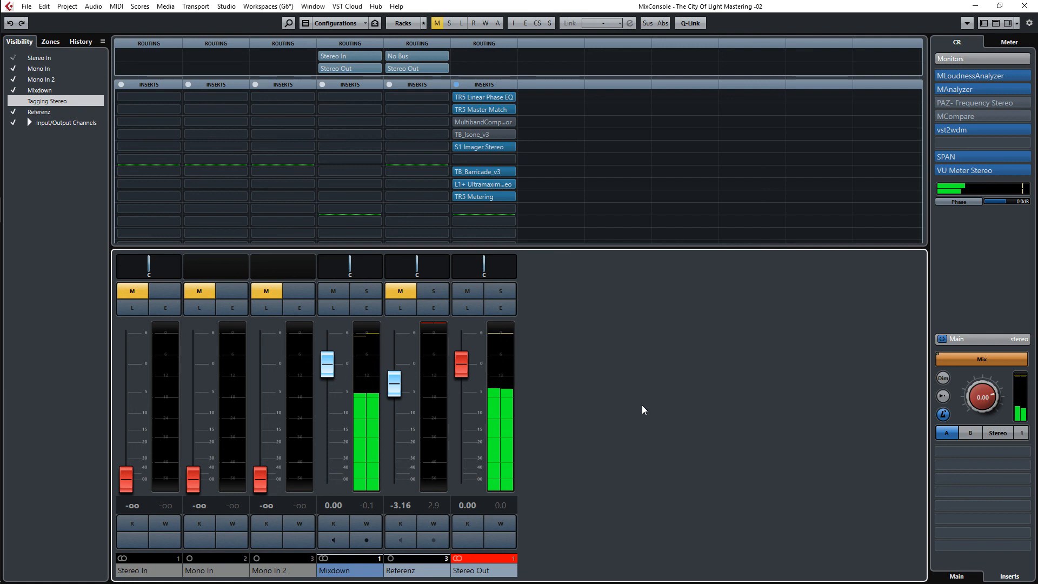